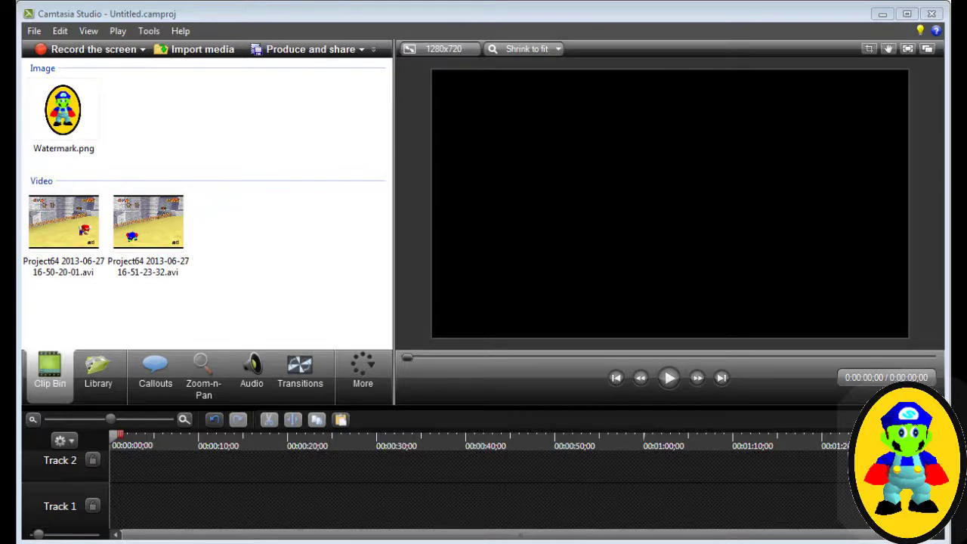
# Add the 16-50-20-01 clip from the Clip Bin to the timeline at the playhead, then bring up the 16-51-23-32 clip's options.
pyautogui.moveTo(289, 279); pyautogui.dragTo(23, 196)
pyautogui.click(248, 263)
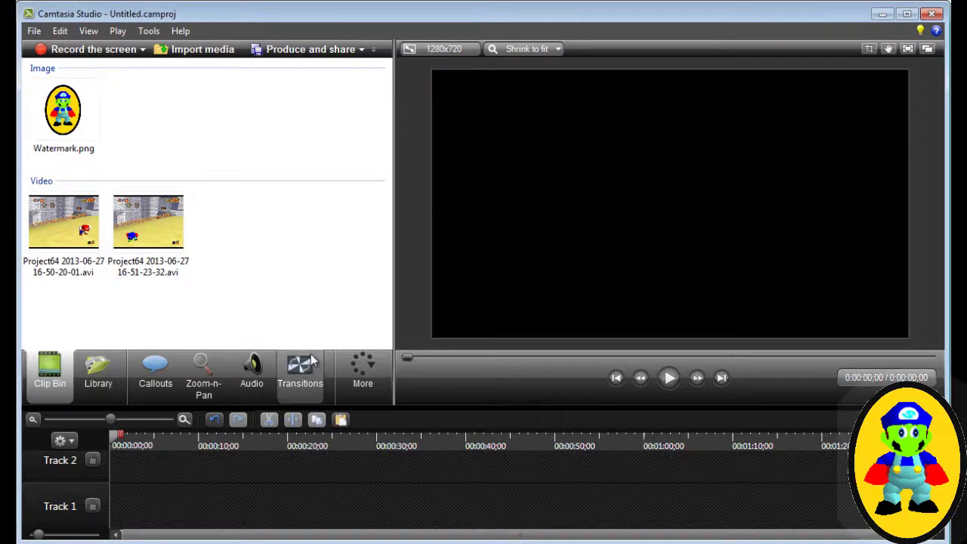
pyautogui.rightClick(85, 233)
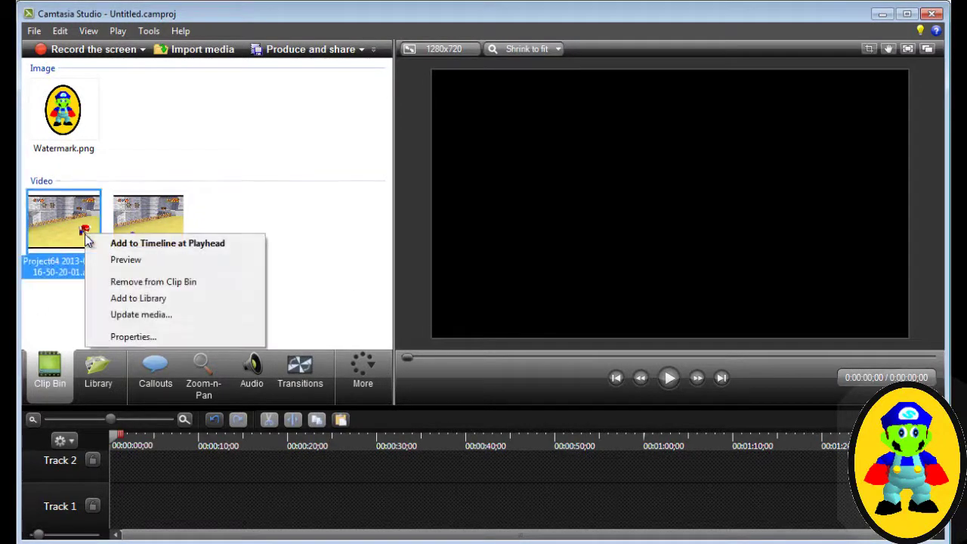
pyautogui.moveTo(283, 284); pyautogui.dragTo(15, 155)
pyautogui.click(304, 289)
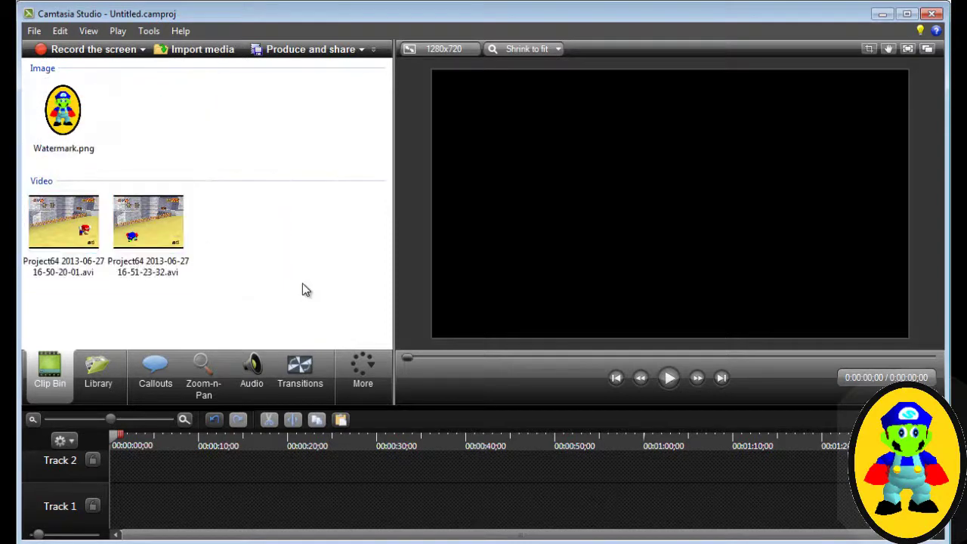
pyautogui.rightClick(74, 244)
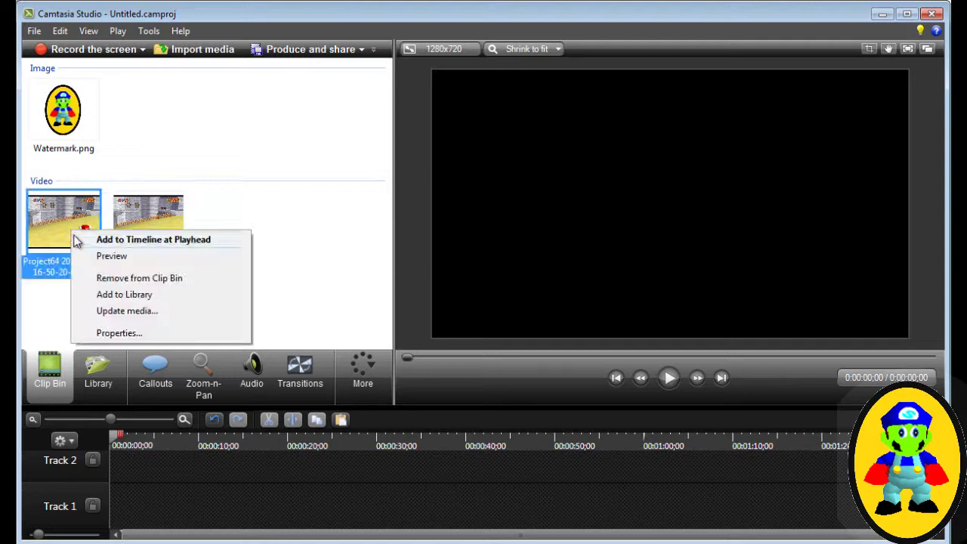
pyautogui.click(102, 240)
pyautogui.rightClick(132, 242)
# Add the 16-51-23-32 clip, slide it later to about 0:32, and swap the two clips' tracks.
pyautogui.click(181, 244)
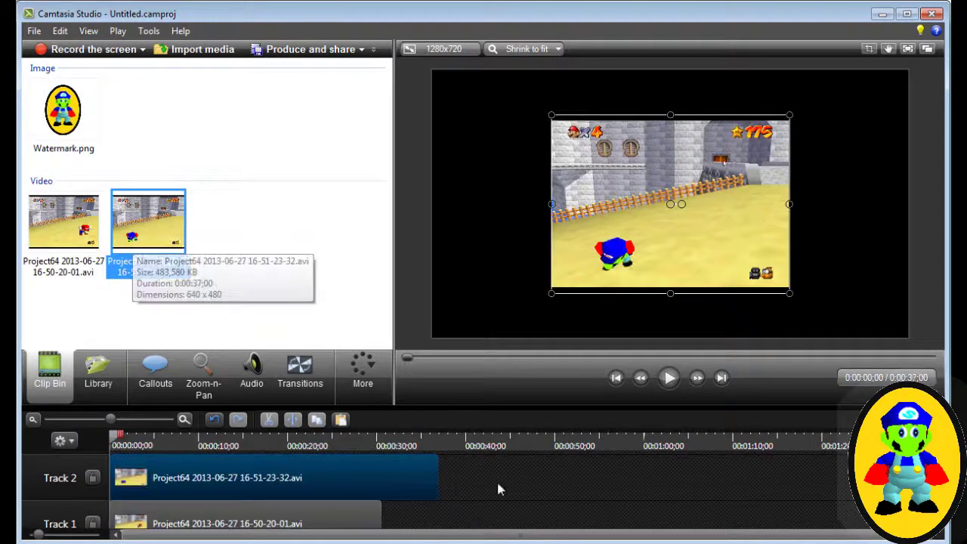
pyautogui.moveTo(687, 253)
pyautogui.mouseDown()
pyautogui.moveTo(586, 279)
pyautogui.moveTo(686, 245)
pyautogui.moveTo(706, 251)
pyautogui.moveTo(685, 255)
pyautogui.mouseUp()
pyautogui.click(198, 489)
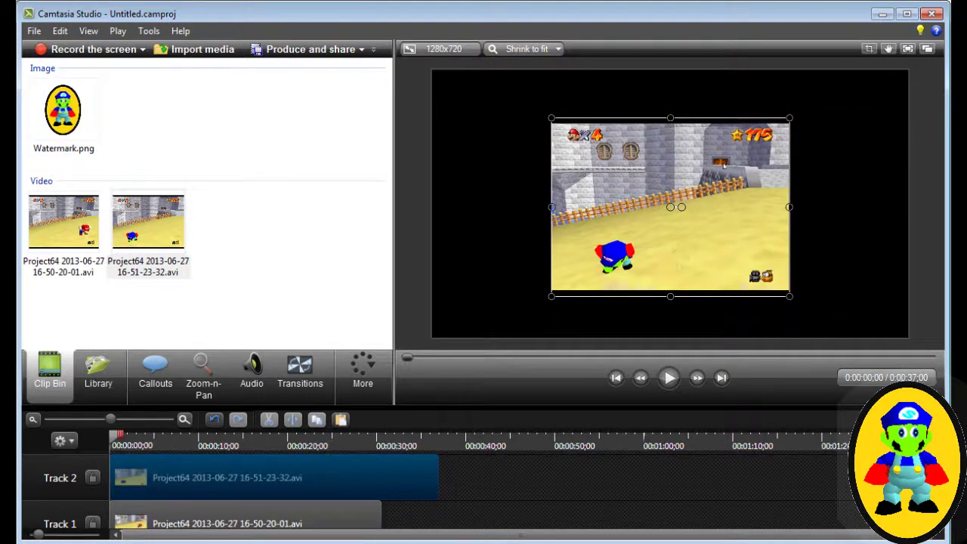
pyautogui.moveTo(373, 492); pyautogui.dragTo(660, 491)
pyautogui.click(359, 517)
pyautogui.moveTo(359, 518); pyautogui.dragTo(352, 460)
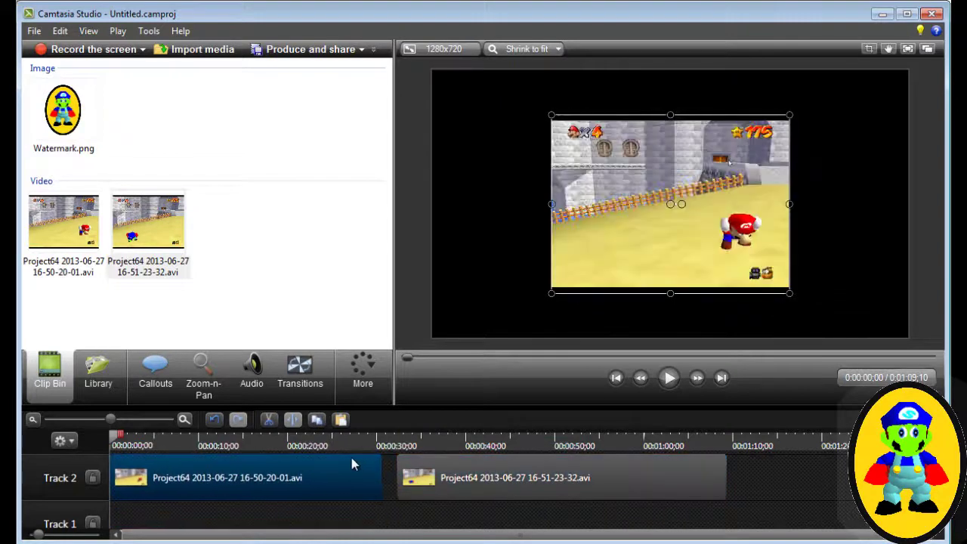
pyautogui.moveTo(472, 477); pyautogui.dragTo(121, 520)
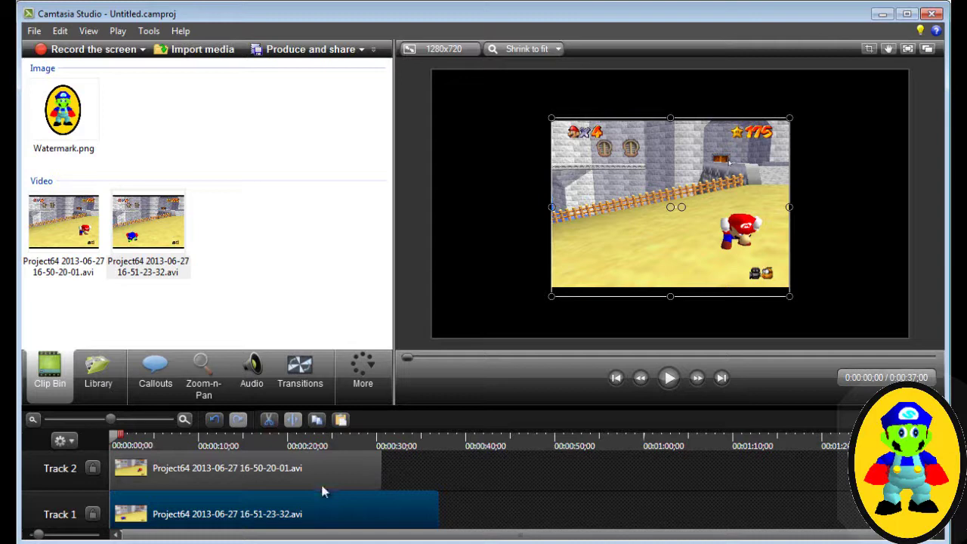
# Split the Track 1 clip at 0:30:18, delete the trailing piece, and return to the start.
pyautogui.moveTo(113, 442); pyautogui.dragTo(381, 444)
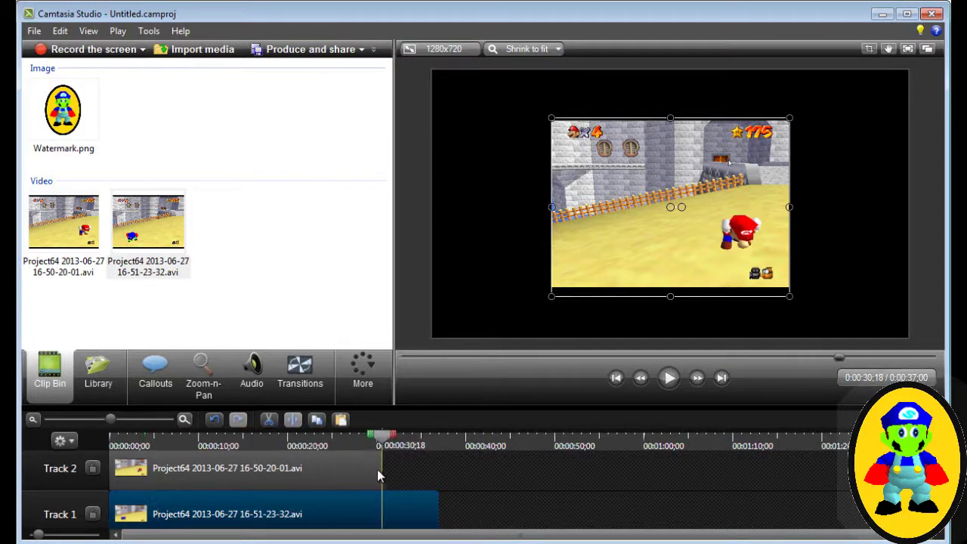
pyautogui.click(292, 420)
pyautogui.click(416, 522)
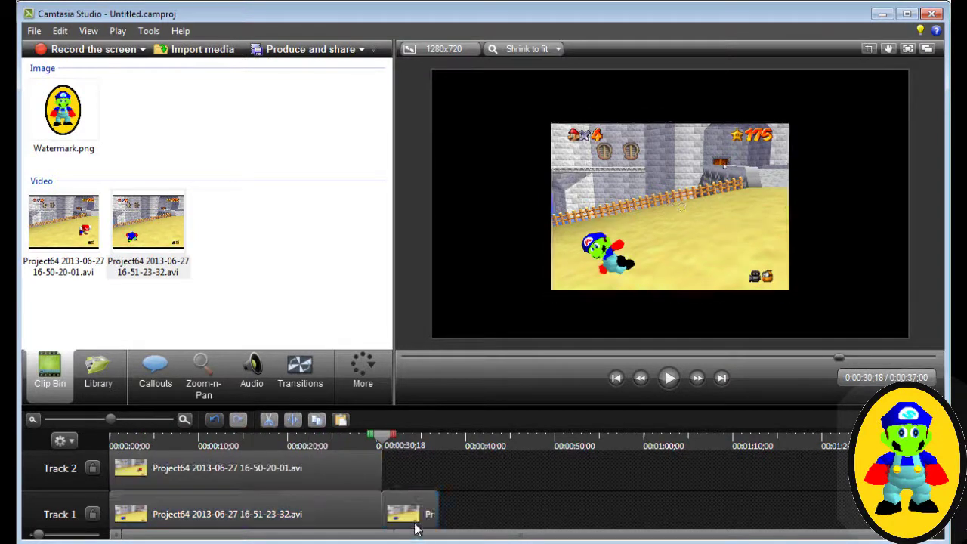
pyautogui.press('Delete')
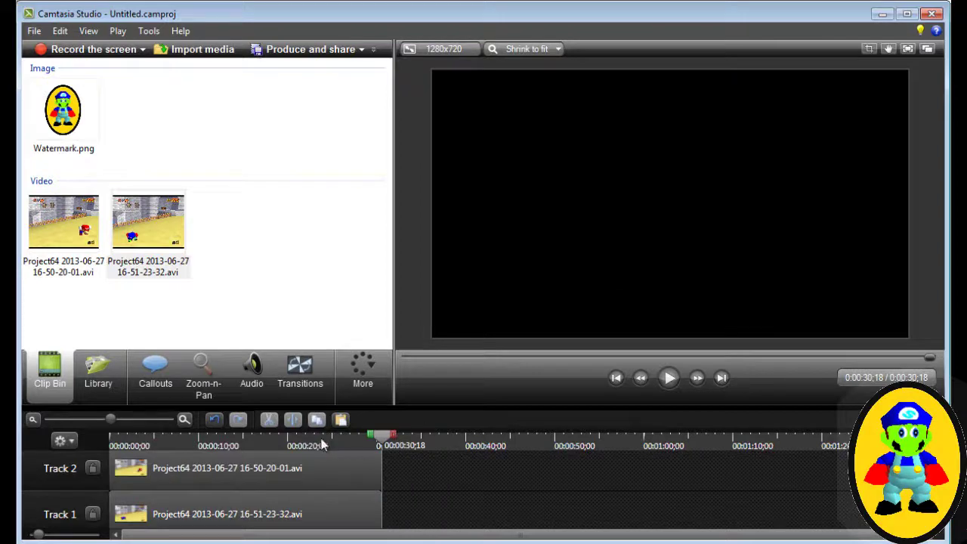
pyautogui.click(210, 420)
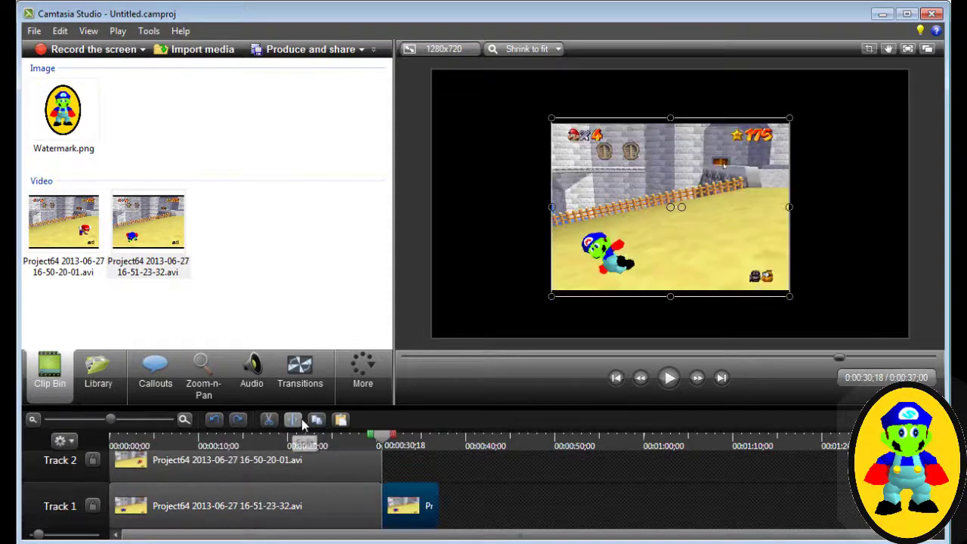
pyautogui.click(210, 420)
pyautogui.click(421, 499)
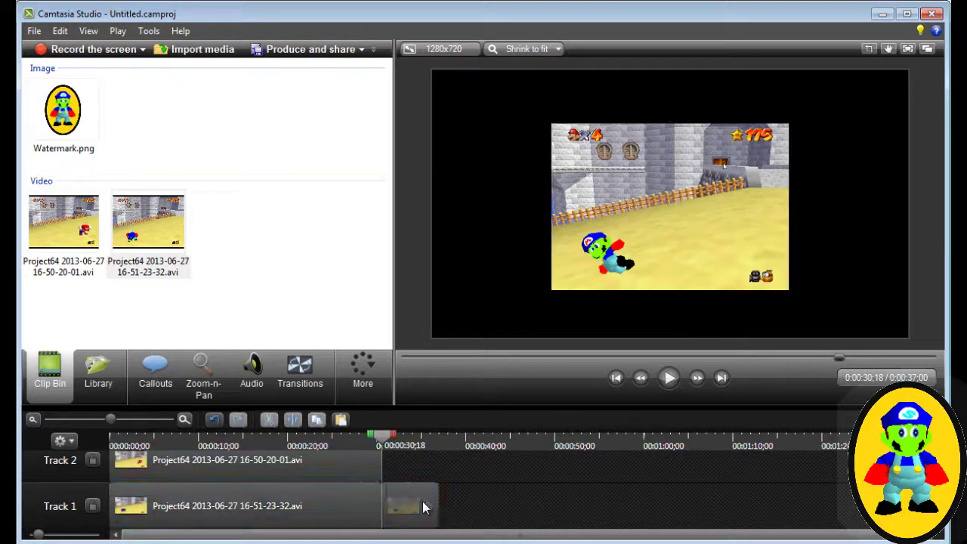
pyautogui.press('Delete')
pyautogui.press('Home')
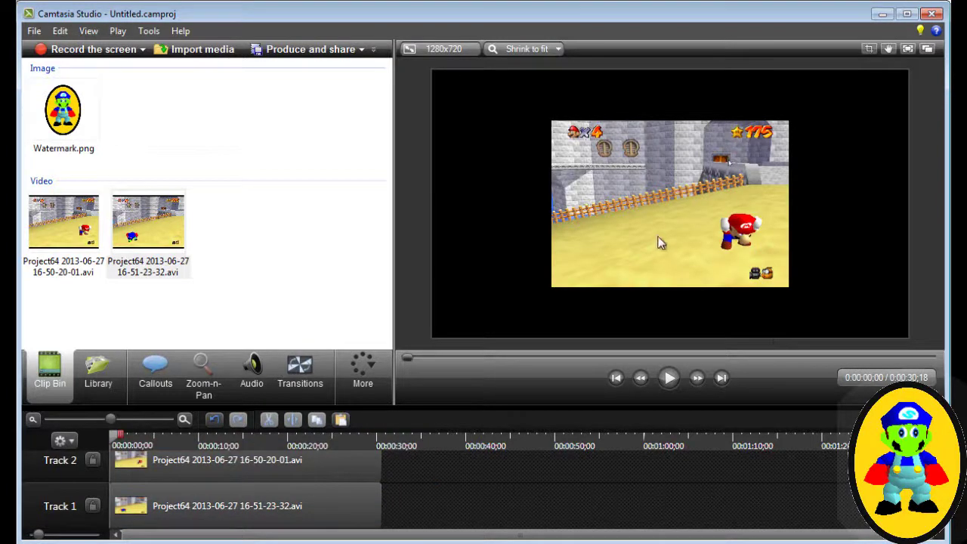
# Move and stretch both videos in the preview, Track 2 to the top-right and Track 1 to the top-left.
pyautogui.click(290, 459)
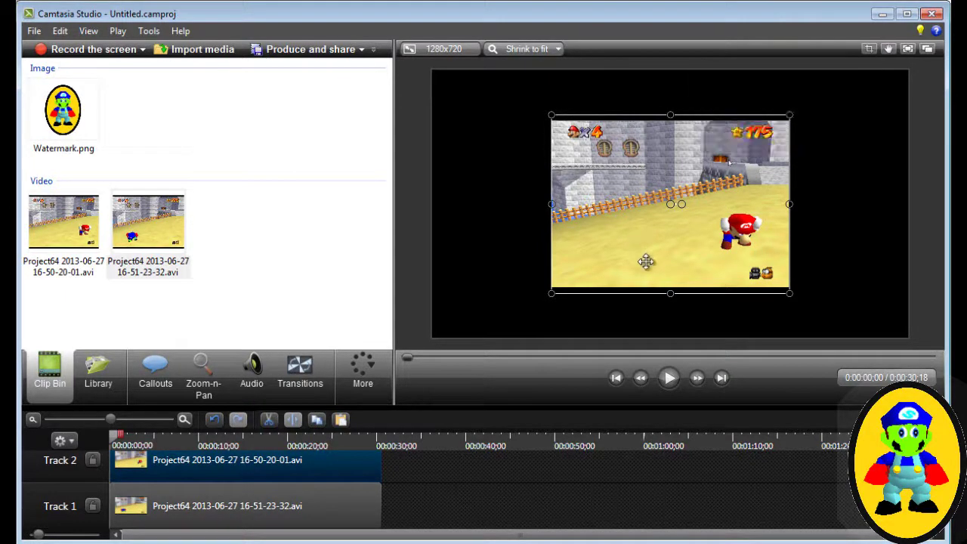
pyautogui.moveTo(646, 262); pyautogui.dragTo(765, 216)
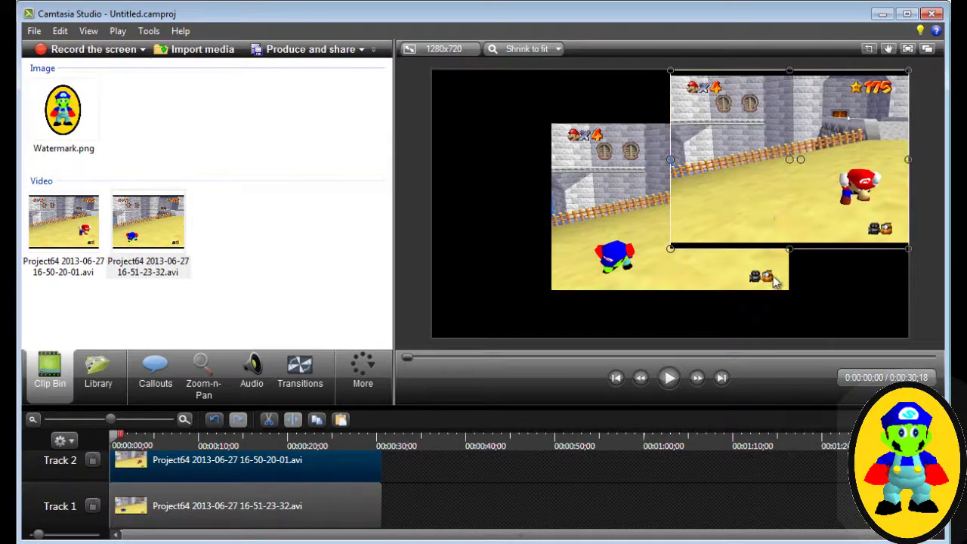
pyautogui.moveTo(793, 249); pyautogui.dragTo(788, 336)
pyautogui.moveTo(628, 215); pyautogui.dragTo(509, 173)
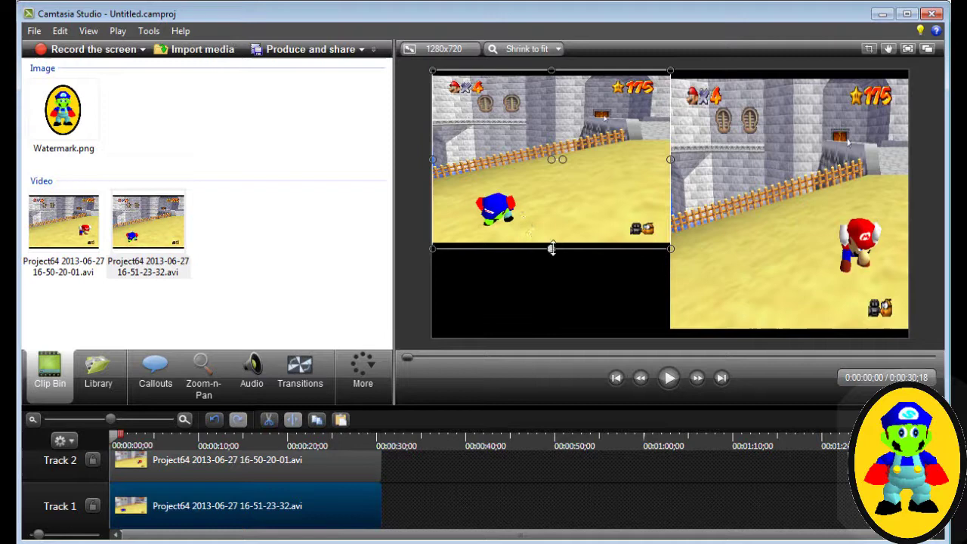
pyautogui.moveTo(550, 248); pyautogui.dragTo(548, 337)
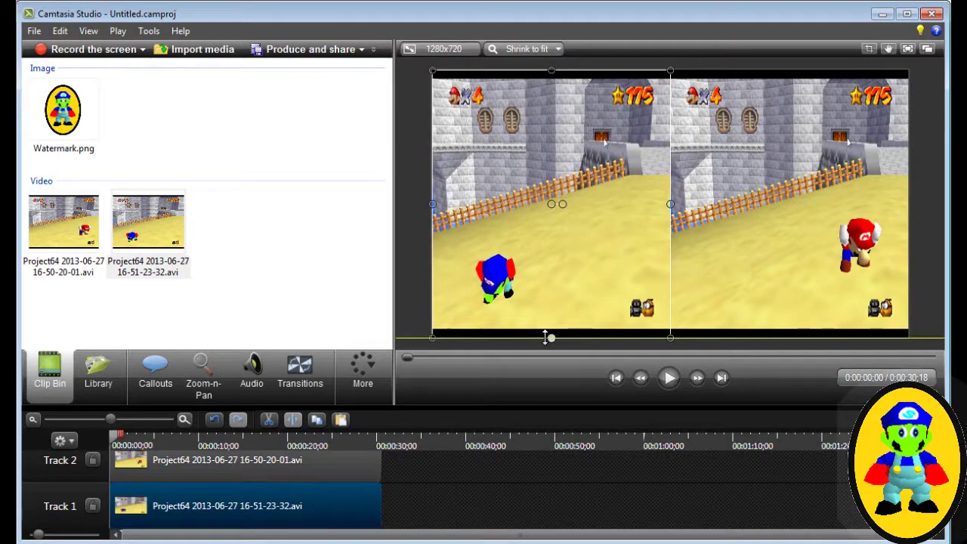
pyautogui.moveTo(673, 203); pyautogui.dragTo(911, 222)
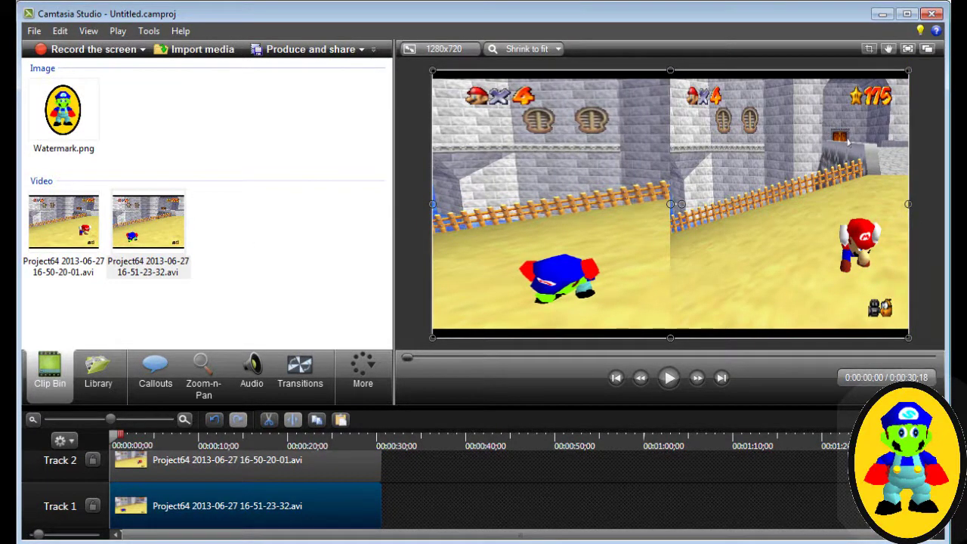
# Delete the Track 2 clip and nudge the remaining Track 1 video slightly to fill the frame.
pyautogui.click(712, 241)
pyautogui.press('Delete')
pyautogui.click(711, 241)
pyautogui.moveTo(647, 248); pyautogui.dragTo(648, 244)
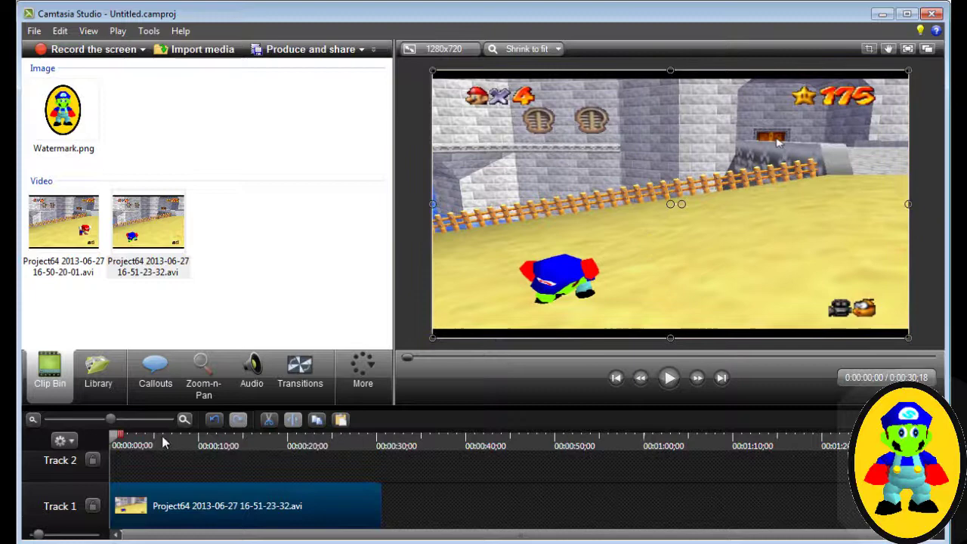
# Add the 16-50-20-01 clip back onto Track 2 at the playhead and stretch it over the whole frame.
pyautogui.click(62, 240)
pyautogui.rightClick(62, 241)
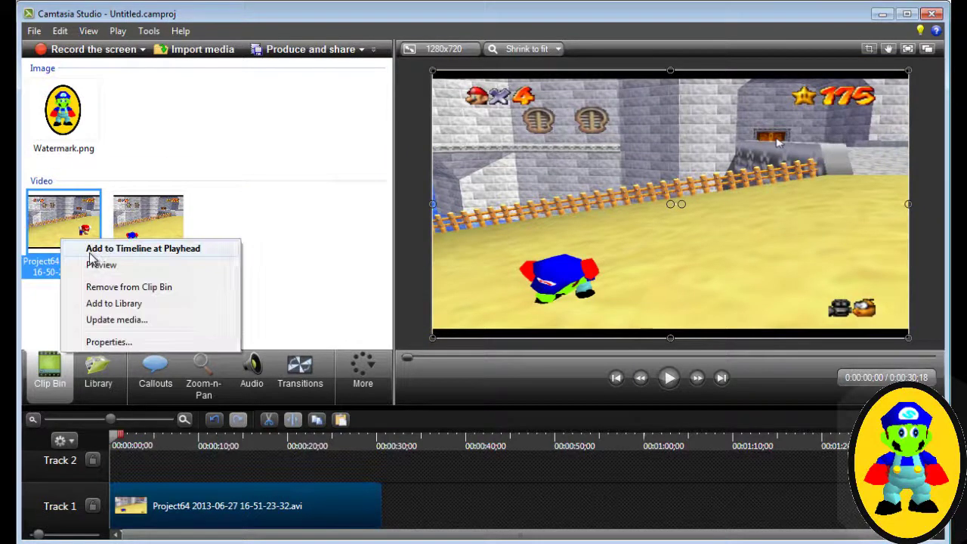
pyautogui.click(106, 250)
pyautogui.moveTo(675, 210); pyautogui.dragTo(794, 170)
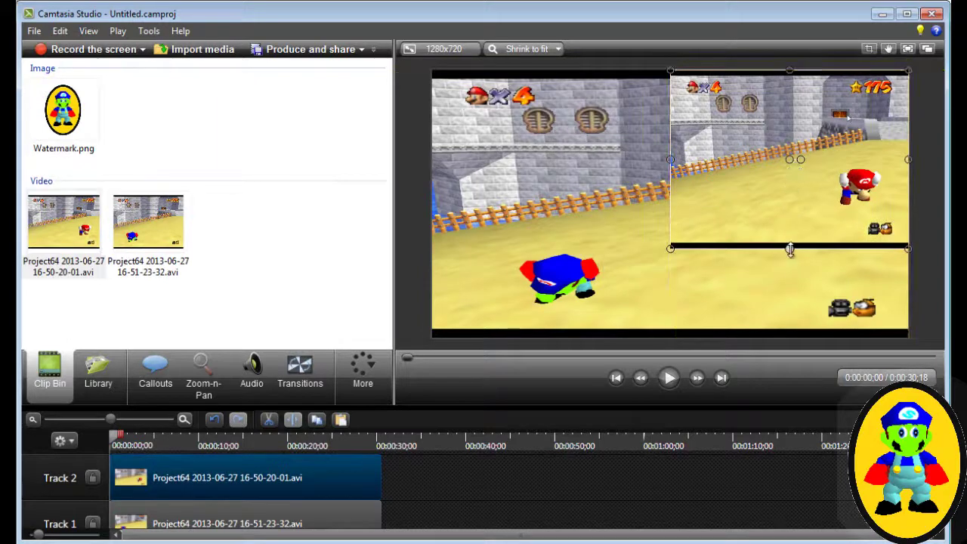
pyautogui.moveTo(789, 251); pyautogui.dragTo(789, 338)
pyautogui.moveTo(670, 209); pyautogui.dragTo(429, 224)
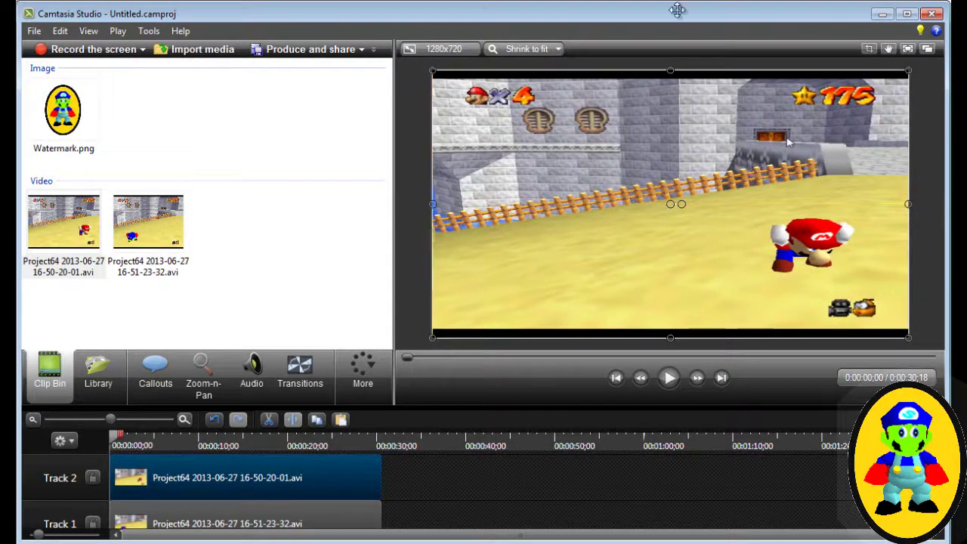
# Crop the Track 2 video's left side so Mario shows beside the blue character, checking with playback.
pyautogui.click(869, 48)
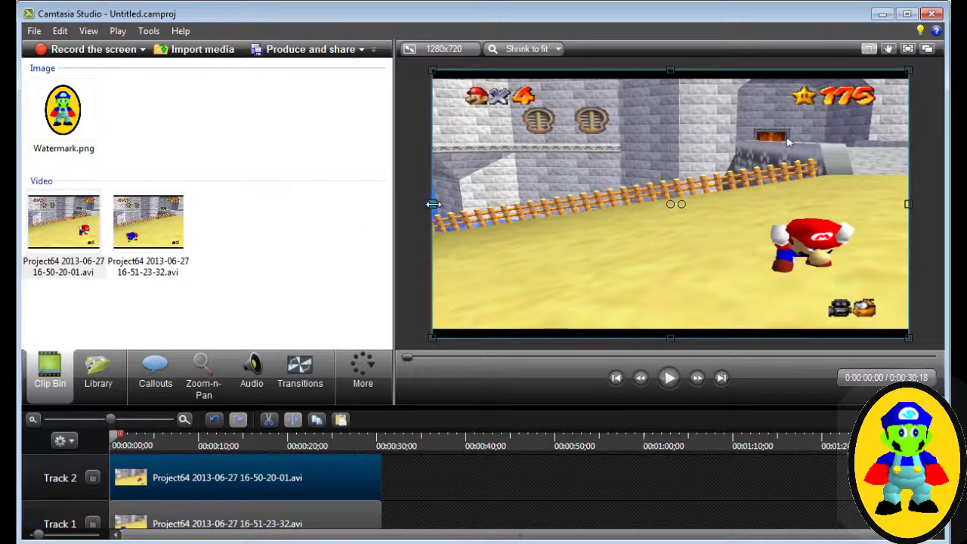
pyautogui.moveTo(432, 203); pyautogui.dragTo(753, 233)
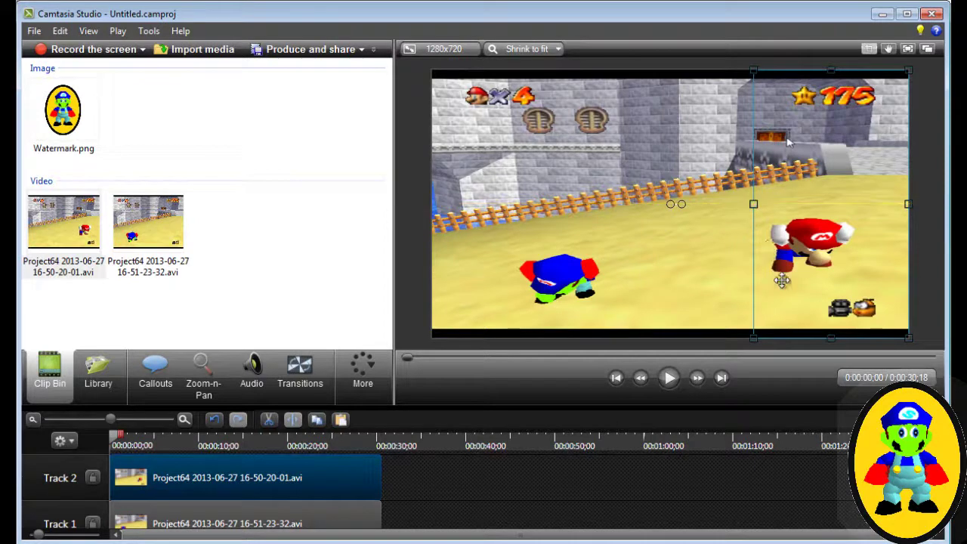
pyautogui.click(669, 378)
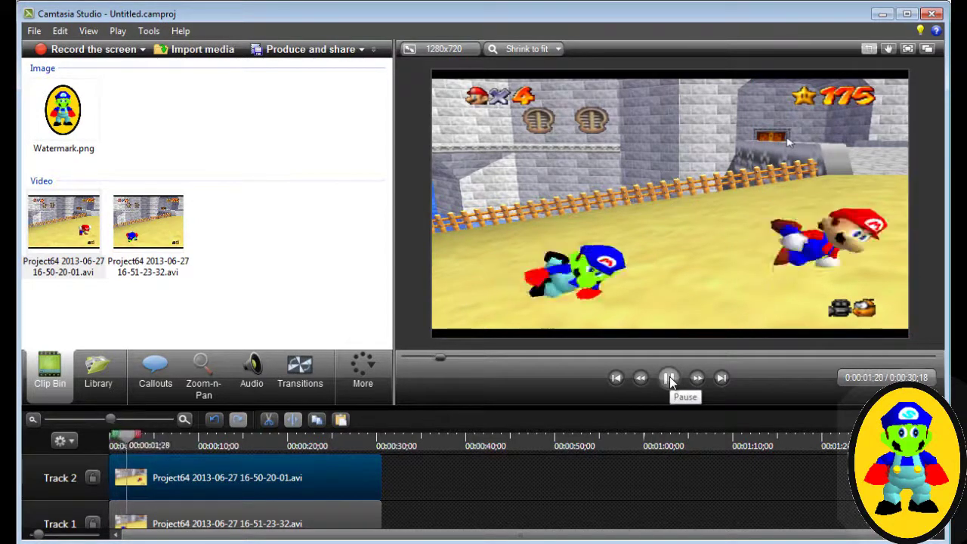
pyautogui.click(669, 378)
pyautogui.moveTo(755, 204); pyautogui.dragTo(713, 205)
pyautogui.click(670, 378)
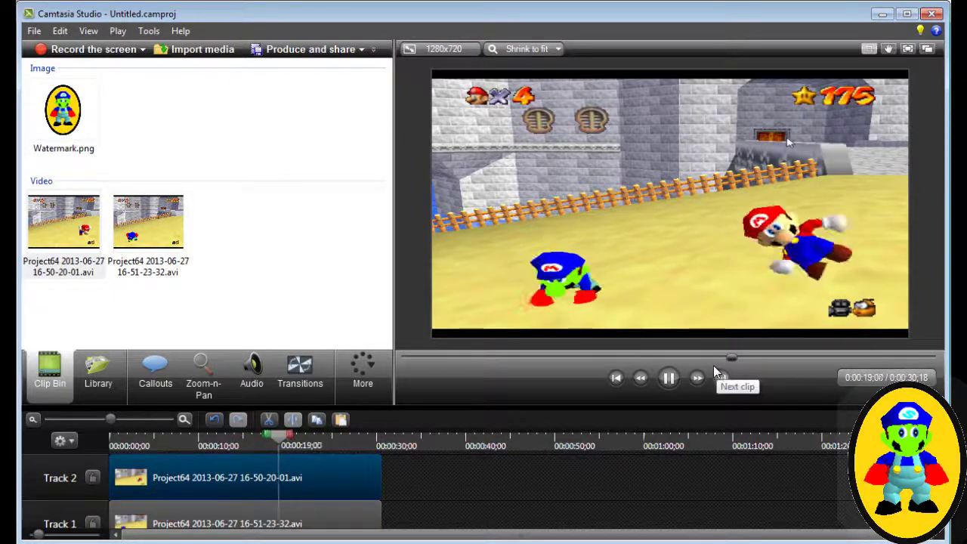
# Stop playback and crop the Track 2 video's top and bottom edges to a middle band.
pyautogui.press('space')
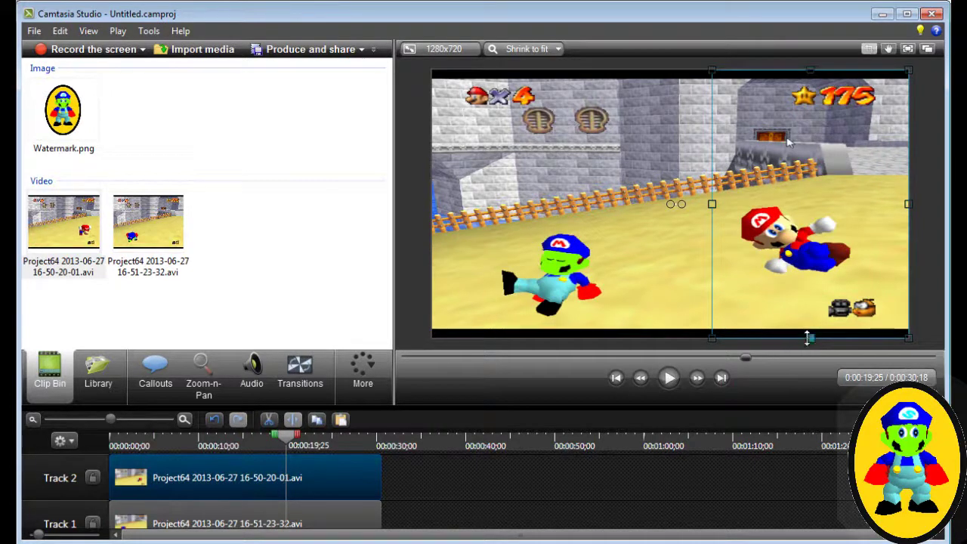
pyautogui.moveTo(810, 338); pyautogui.dragTo(821, 295)
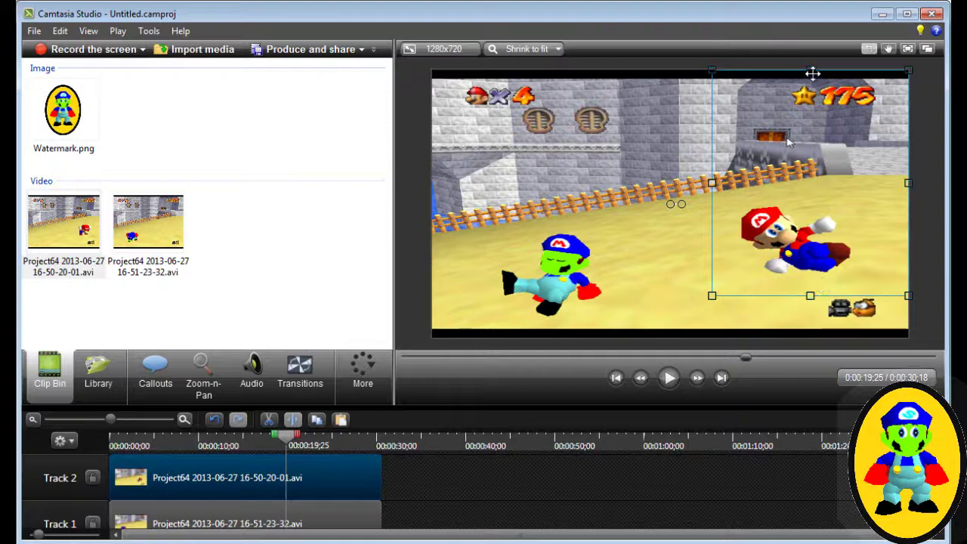
pyautogui.moveTo(809, 70); pyautogui.dragTo(819, 109)
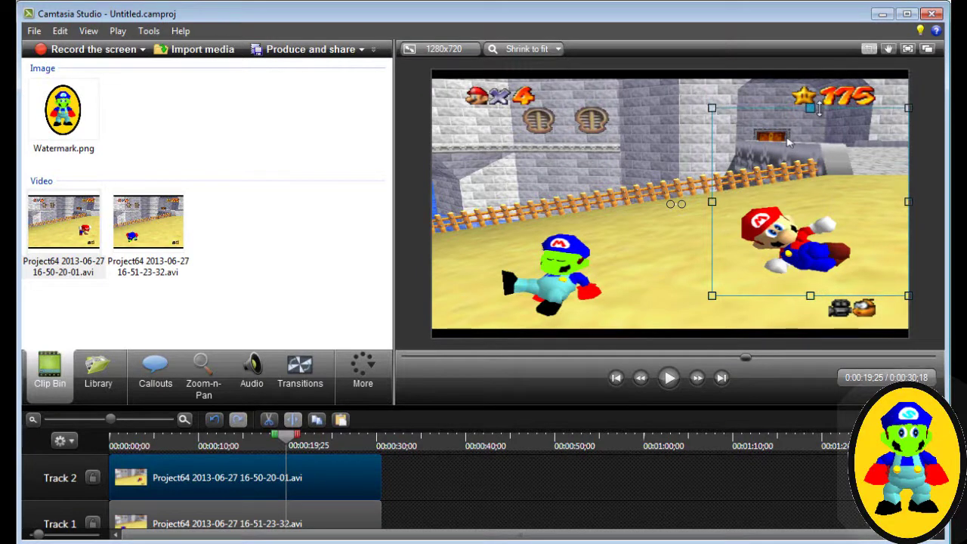
pyautogui.moveTo(810, 296); pyautogui.dragTo(810, 299)
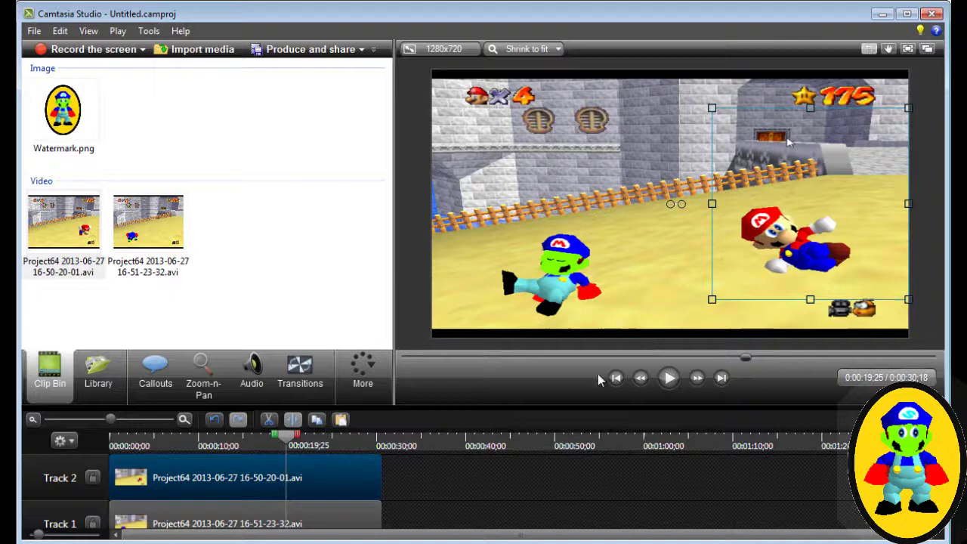
# Crop the Track 1 video's top and bottom to match, hiding the score display.
pyautogui.click(300, 523)
pyautogui.moveTo(677, 343); pyautogui.dragTo(678, 303)
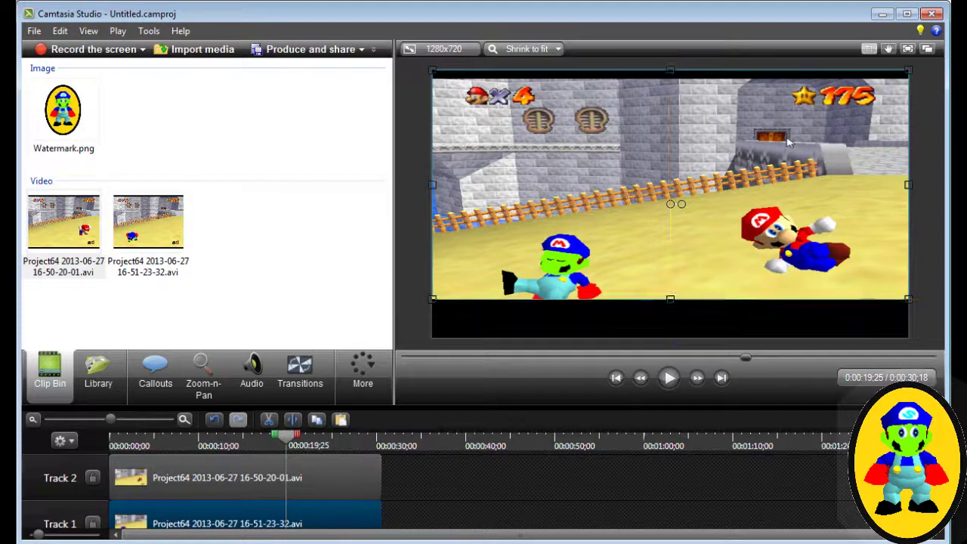
pyautogui.moveTo(670, 73); pyautogui.dragTo(670, 110)
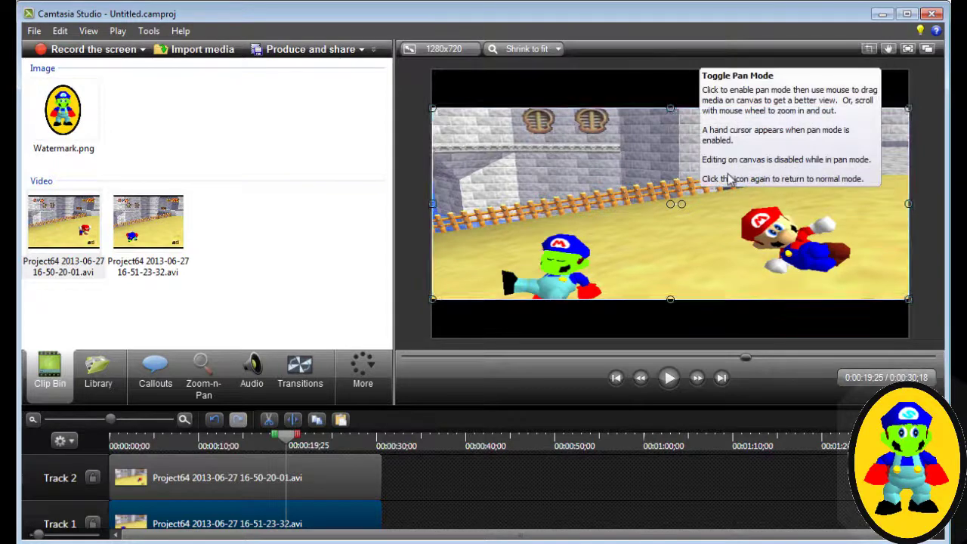
# Stretch the cropped Track 1 video to the full frame height.
pyautogui.moveTo(674, 108); pyautogui.dragTo(670, 68)
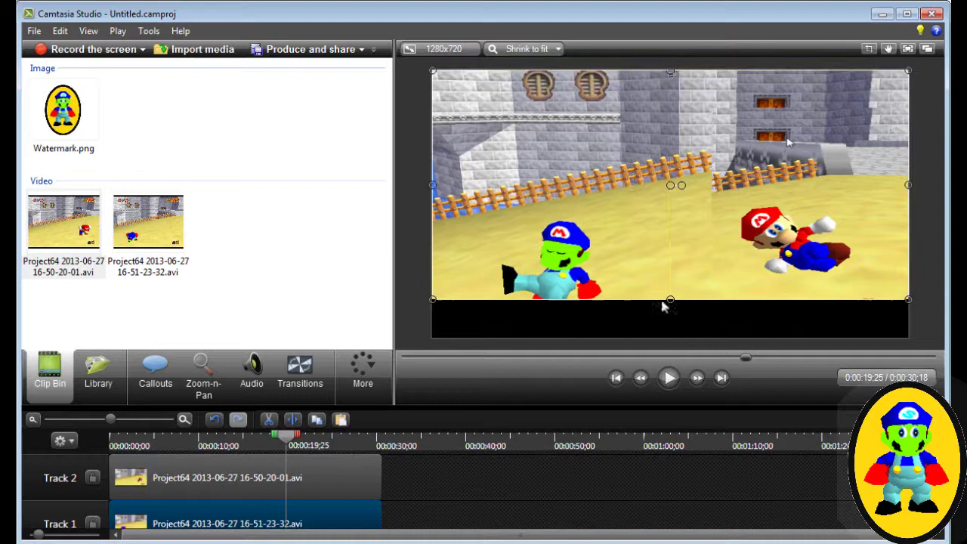
pyautogui.moveTo(676, 303); pyautogui.dragTo(671, 265)
pyautogui.moveTo(670, 302); pyautogui.dragTo(671, 338)
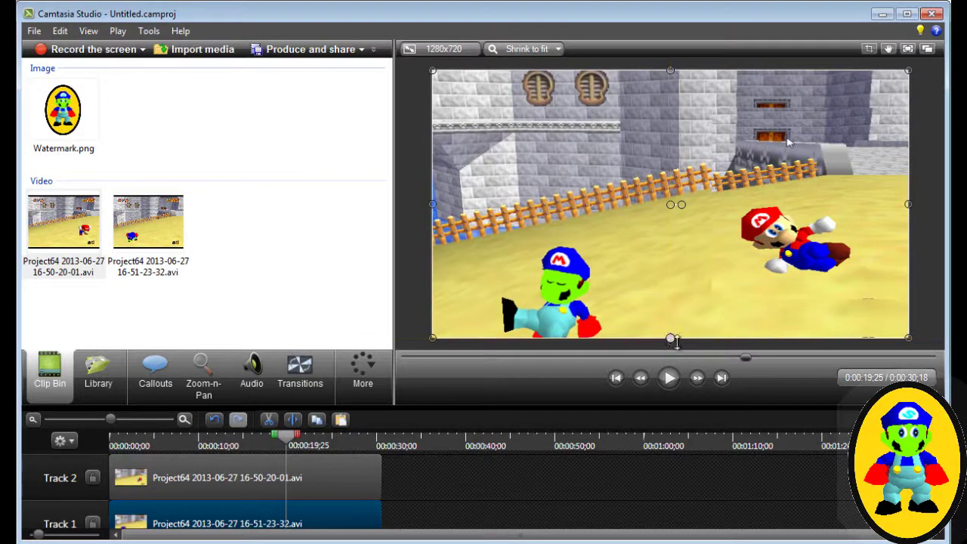
# Move the Track 2 Mario video up to the frame top, then rewind and play the combined video.
pyautogui.click(277, 495)
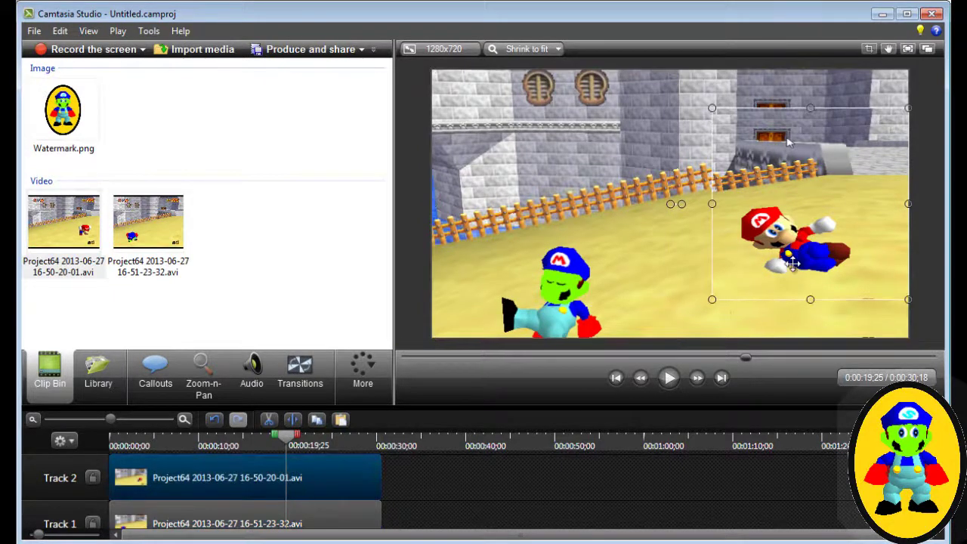
pyautogui.moveTo(796, 270); pyautogui.dragTo(809, 335)
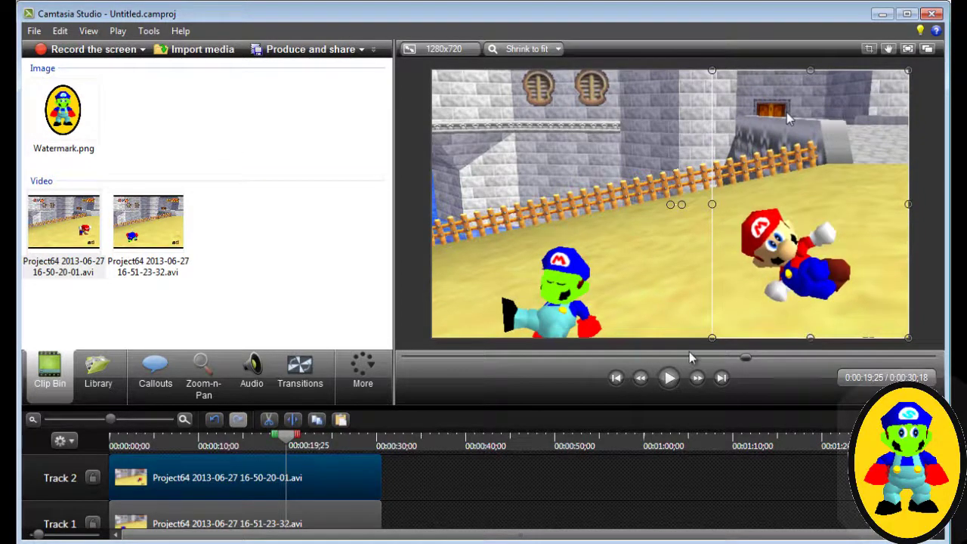
pyautogui.moveTo(756, 359); pyautogui.dragTo(406, 359)
pyautogui.click(668, 377)
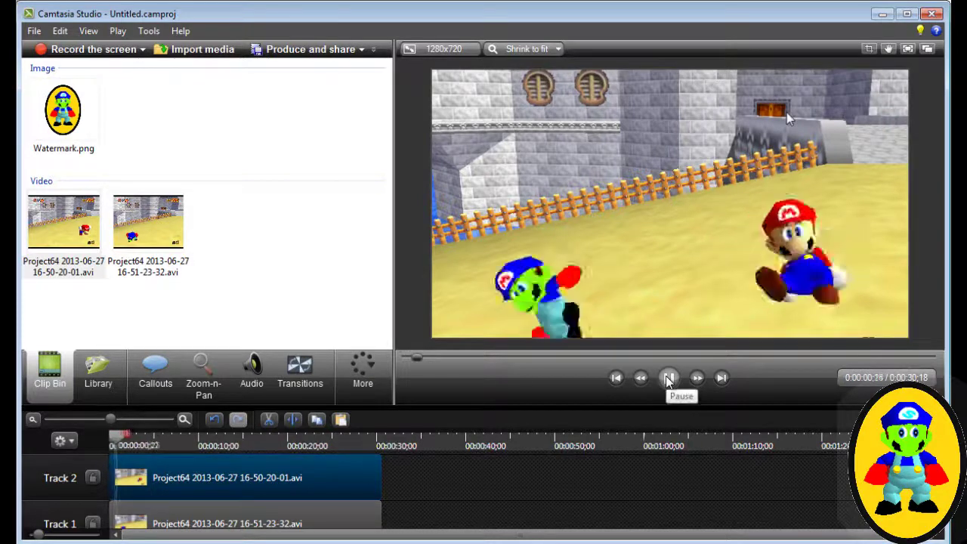